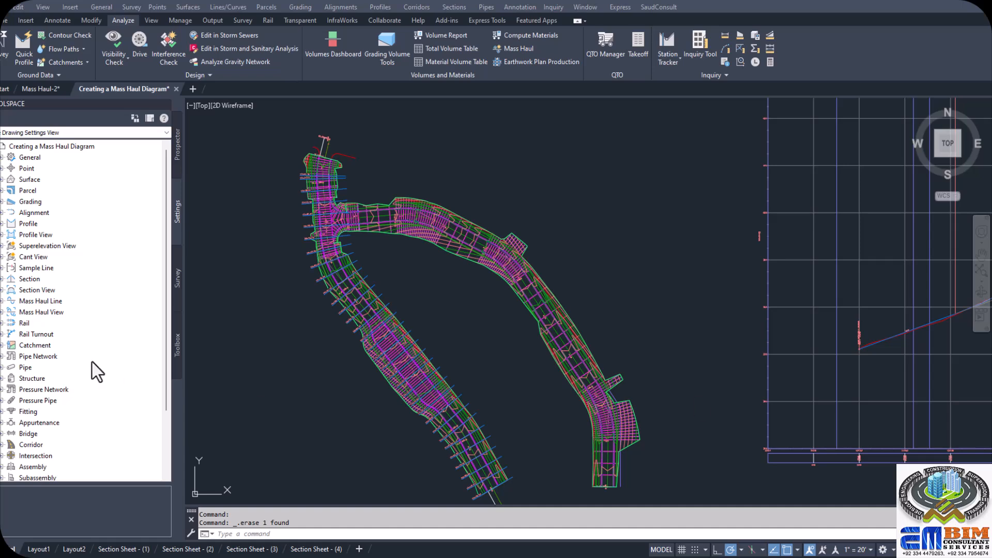
Expand centerline alignment RD-1 in the drawing tree down to sample line group Section Sheet - 1 and examine its sections and material lists.
left_click(178, 153)
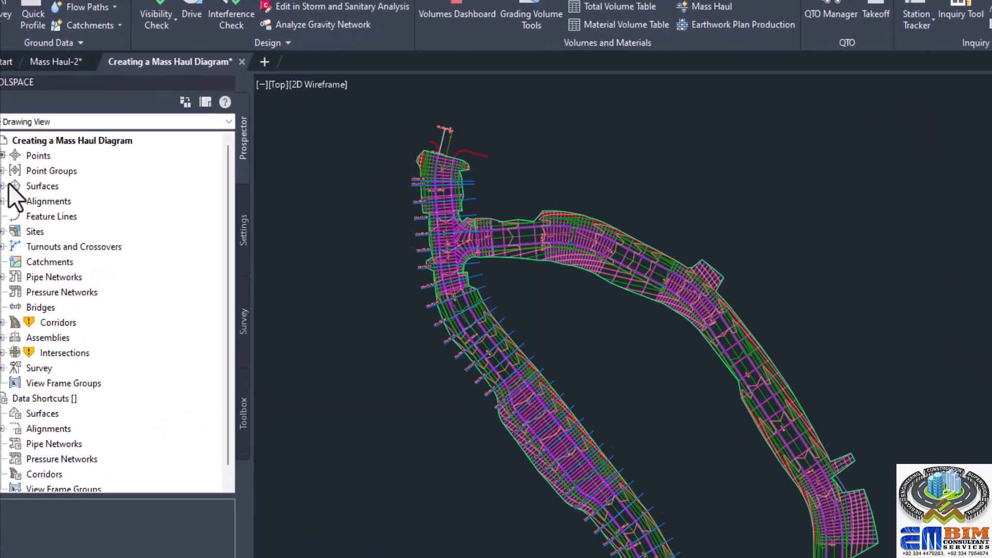
left_click(2, 204)
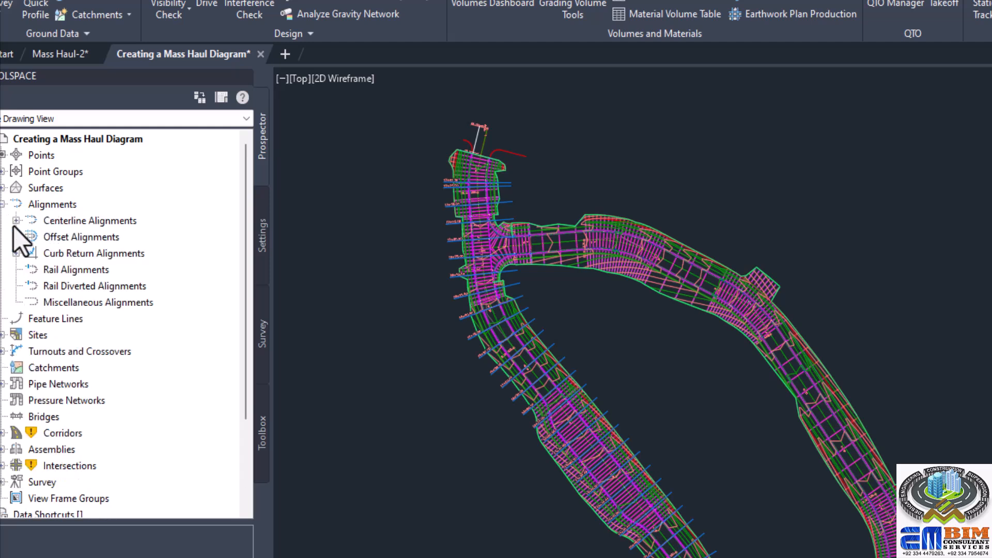
left_click(17, 220)
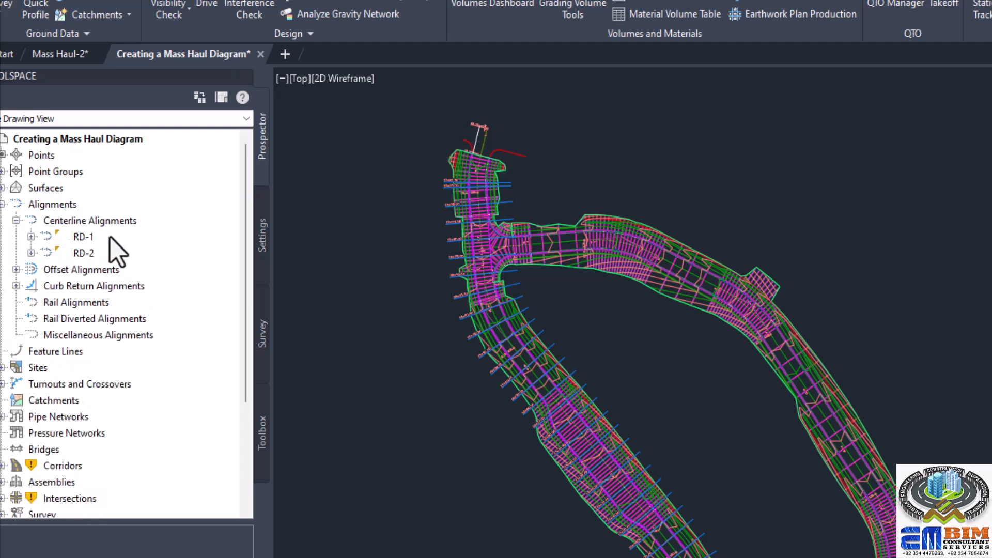
left_click(84, 239)
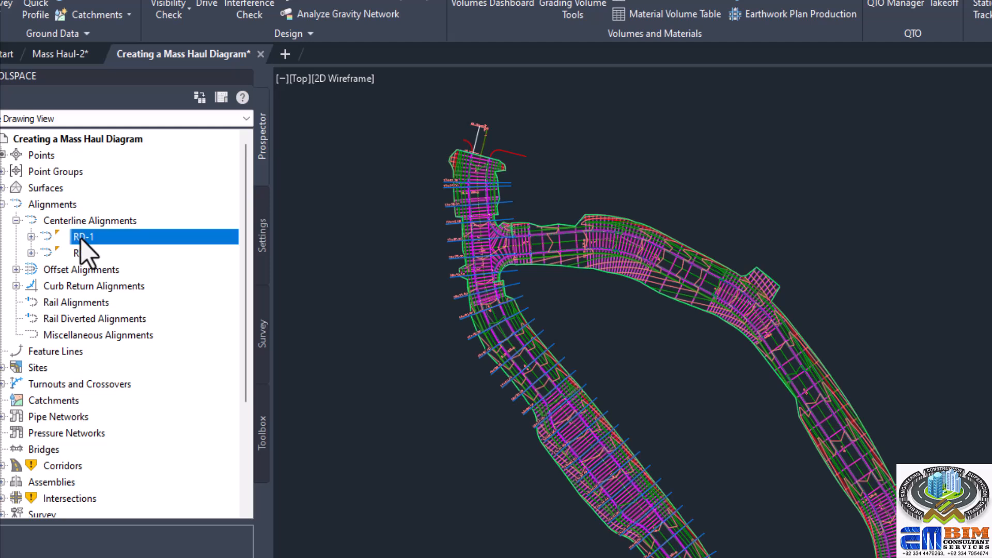
left_click(31, 236)
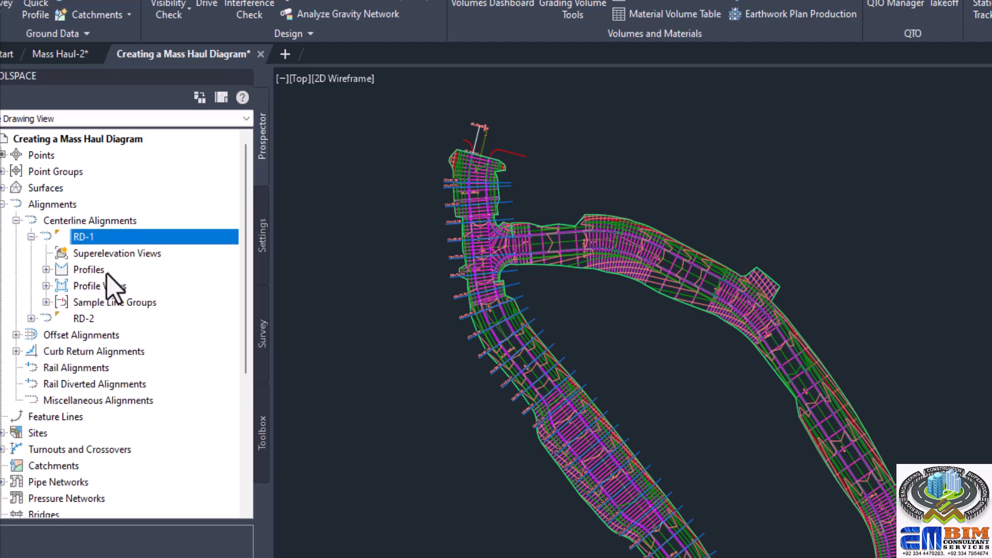
left_click(46, 302)
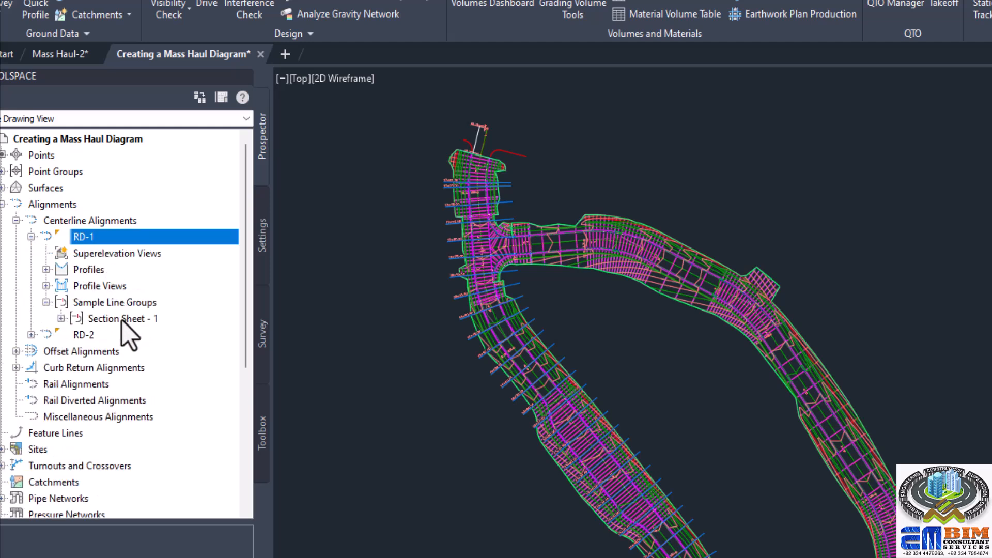
left_click(61, 318)
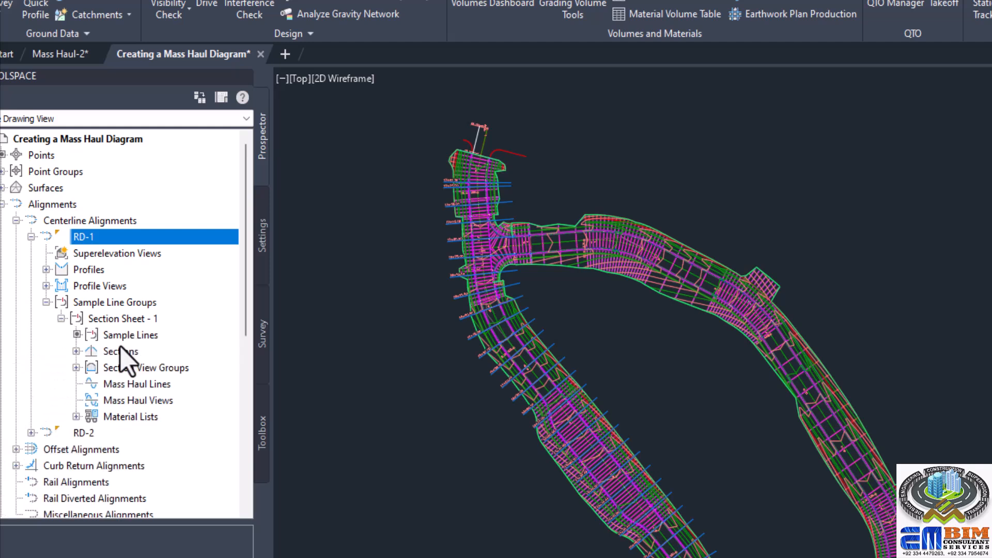
left_click(76, 351)
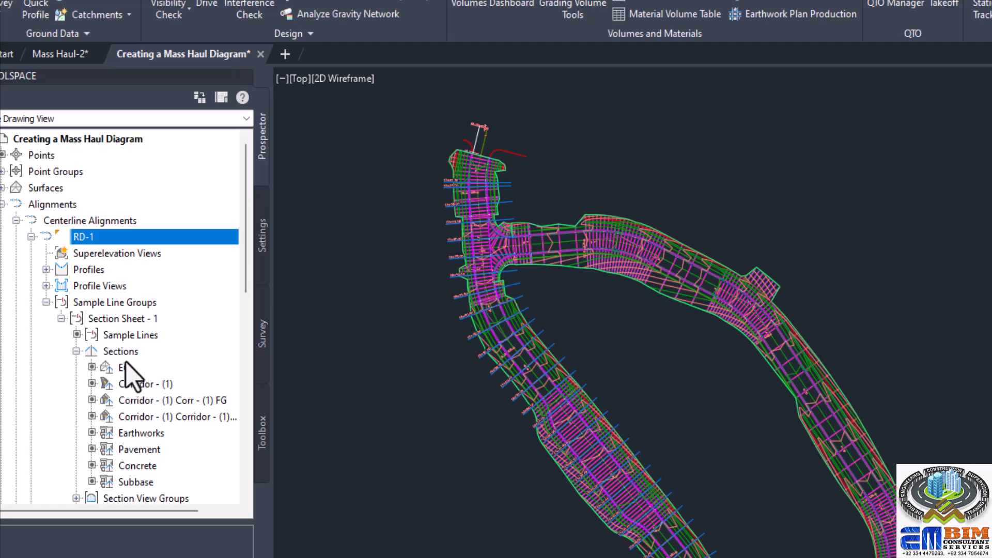
scroll(165, 362, "down", 1)
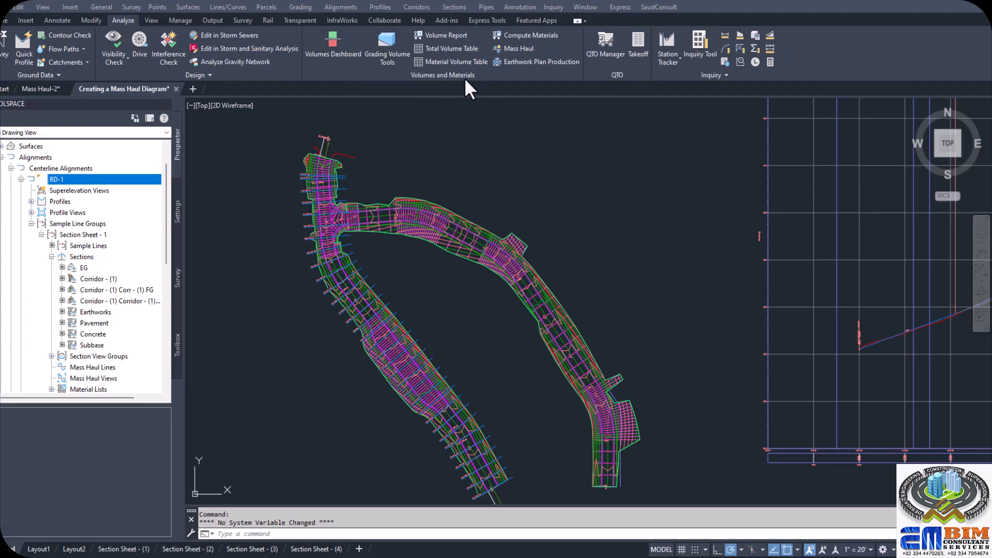
Start a mass haul diagram for alignment RD-1 and sample line group Section Sheet - 1, using the Free Haul and Overhaul view style.
left_click(515, 48)
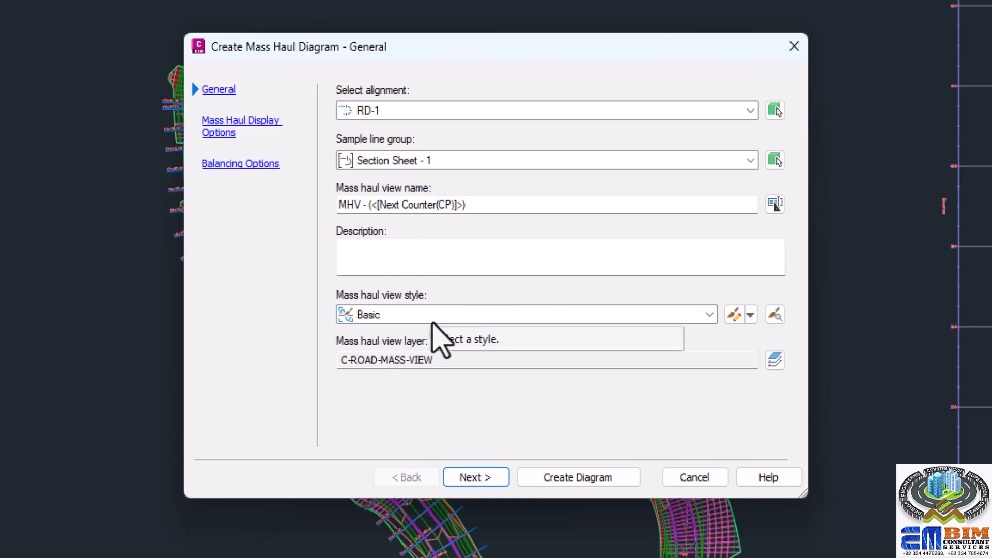
left_click(709, 315)
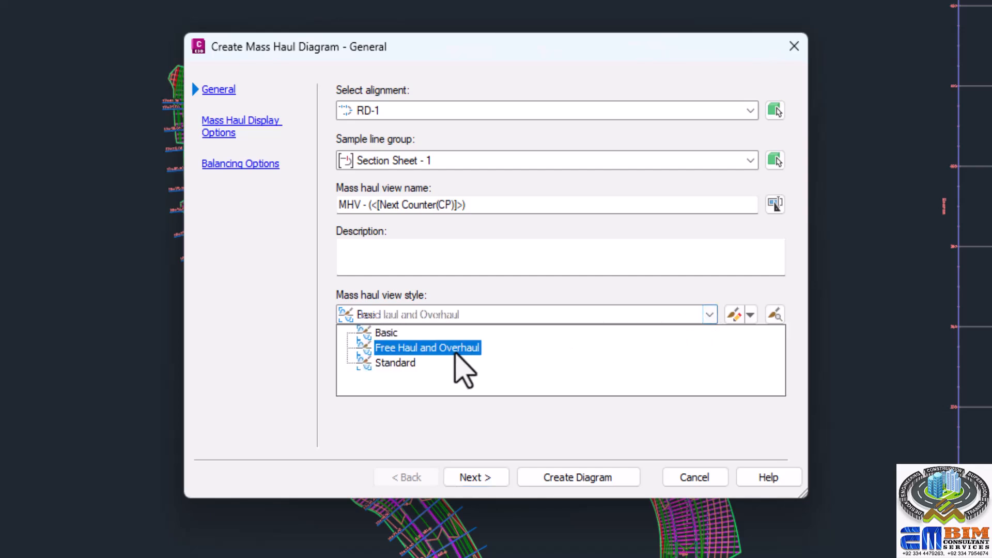
left_click(432, 348)
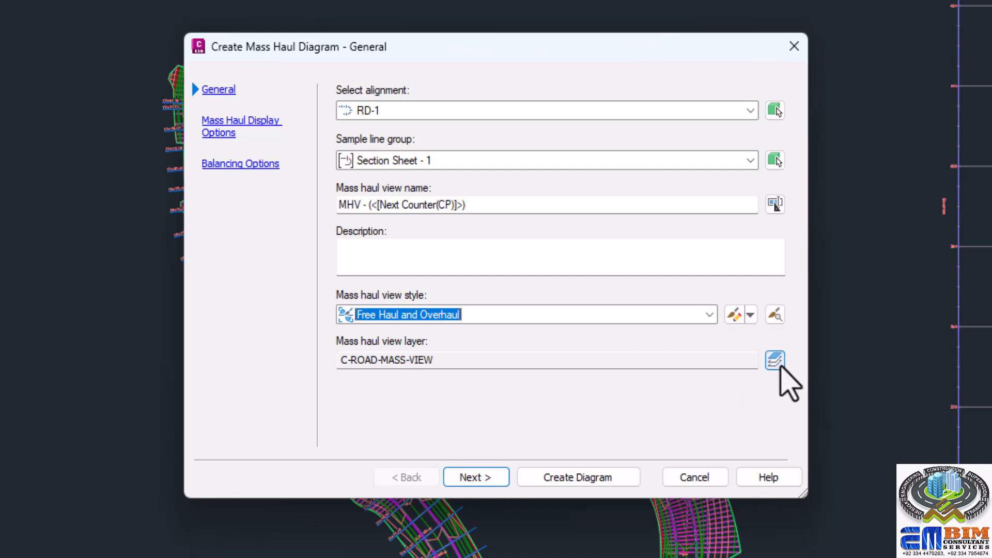
Display Total Volume from the Earthworks material list as the mass haul line, styled Free Haul and Overhaul - Grade Point.
left_click(475, 478)
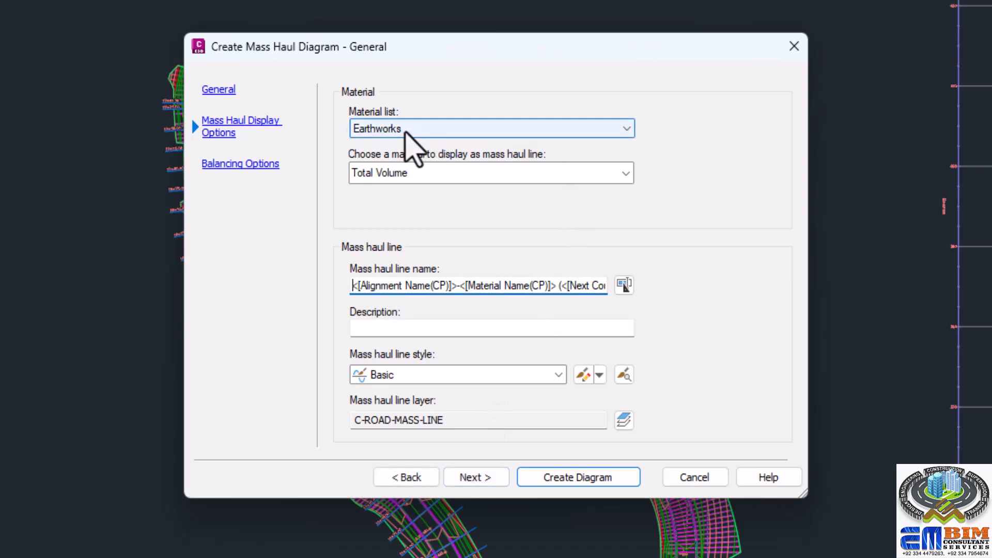
left_click(406, 130)
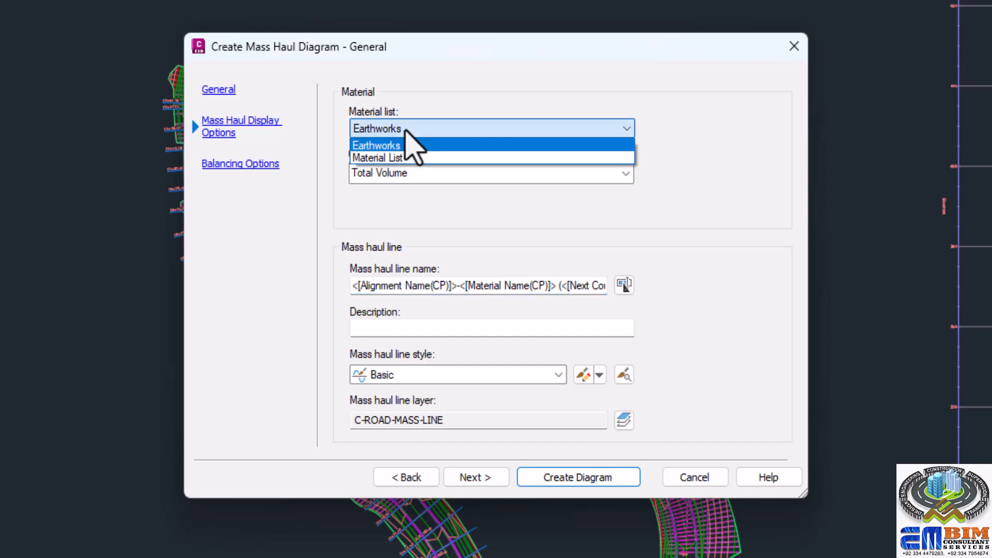
left_click(406, 130)
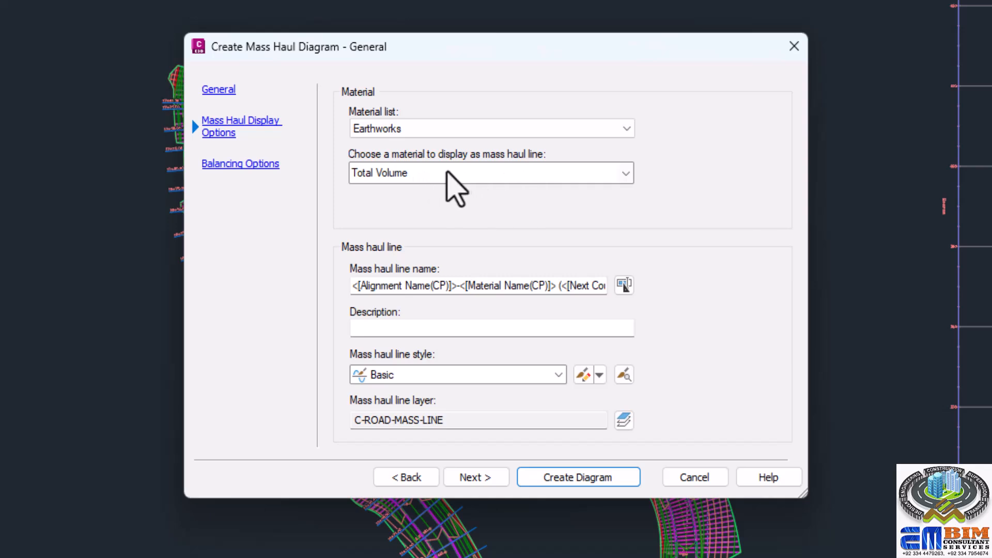
left_click(447, 173)
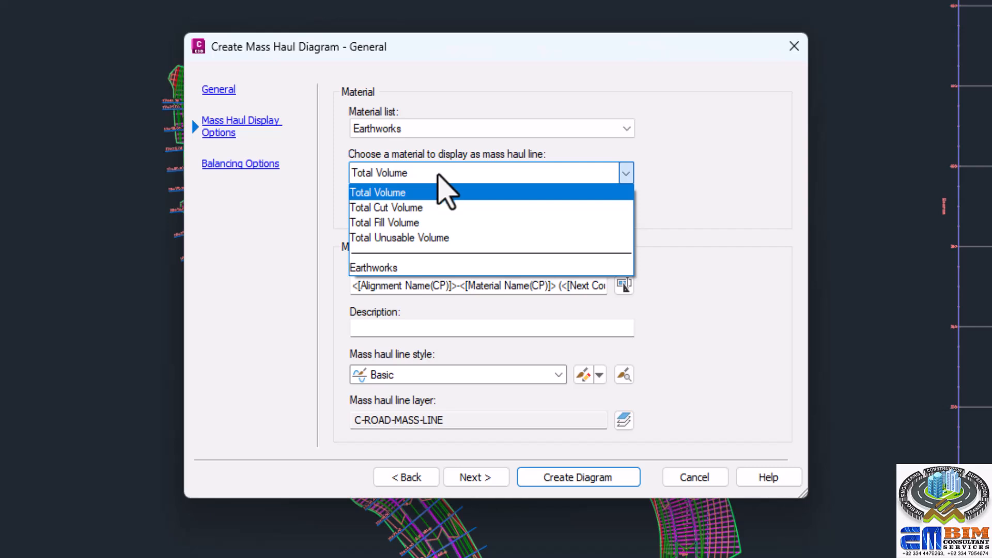
left_click(406, 192)
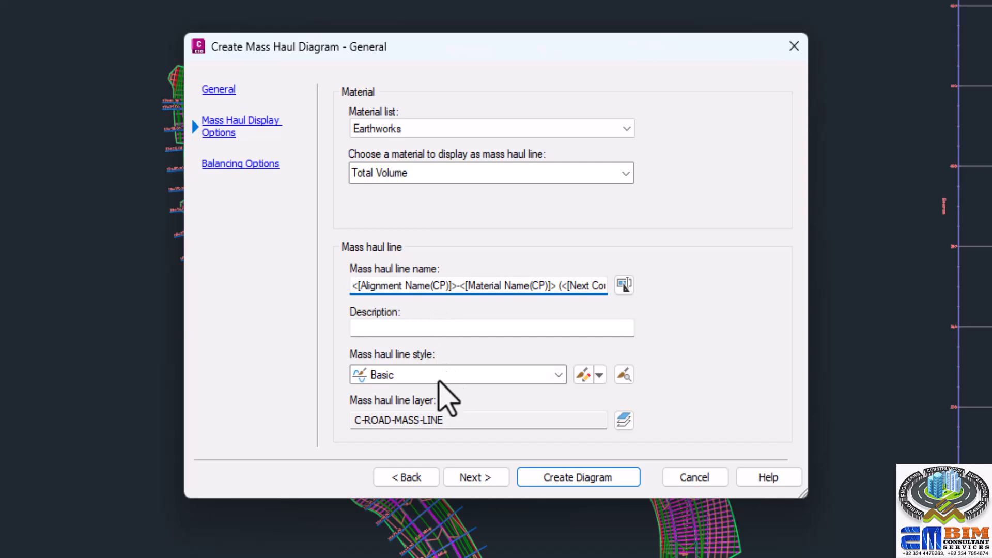
left_click(440, 381)
left_click(450, 403)
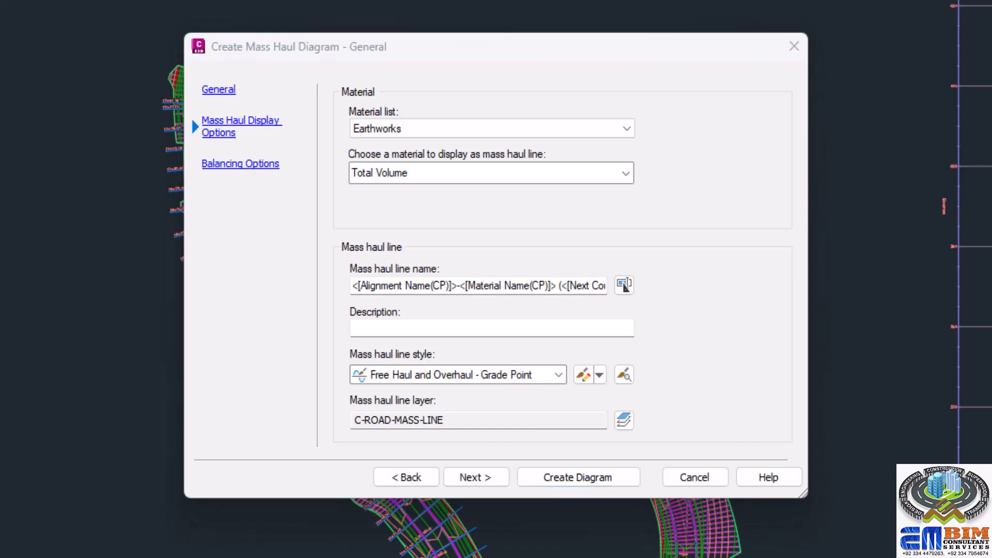
Enable the free haul distance in the balancing options and set it to 200 feet.
left_click(489, 481)
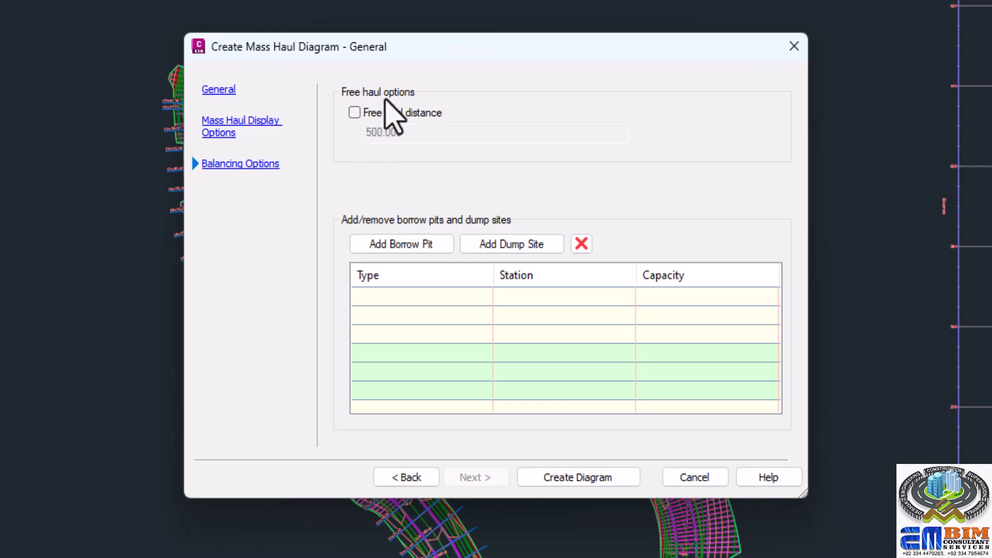
left_click(354, 114)
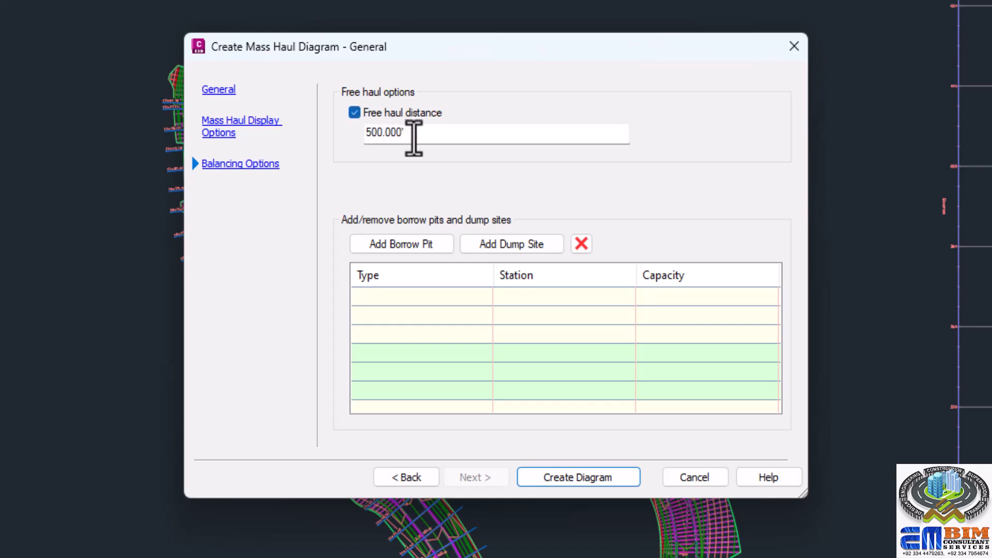
left_click_drag(413, 133, 348, 135)
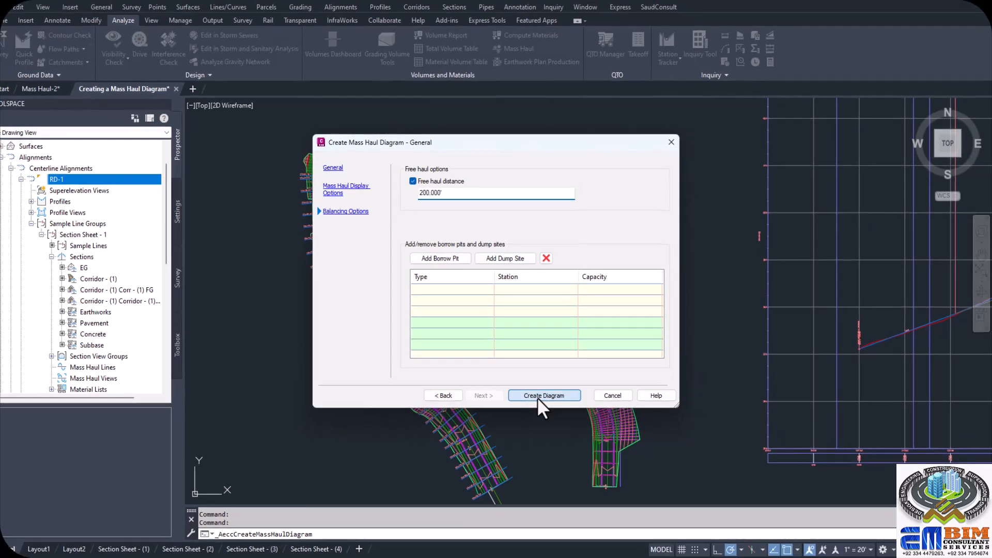
Create the mass haul diagram and place its origin in the empty drawing area above the road corridors.
left_click(562, 480)
scroll(542, 352, "down", 3)
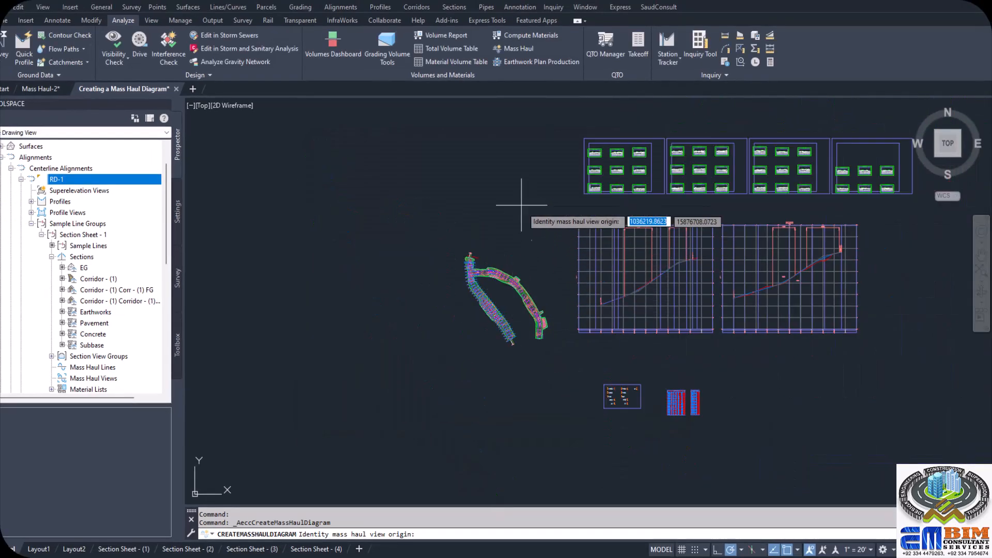
scroll(439, 207, "up", 3)
scroll(420, 270, "up", 3)
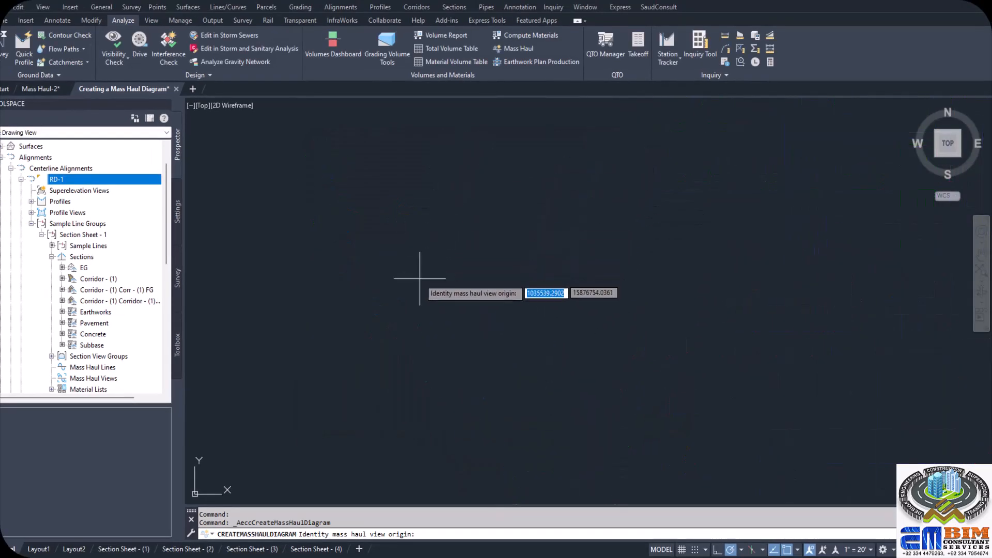
left_click(408, 301)
scroll(416, 318, "down", 4)
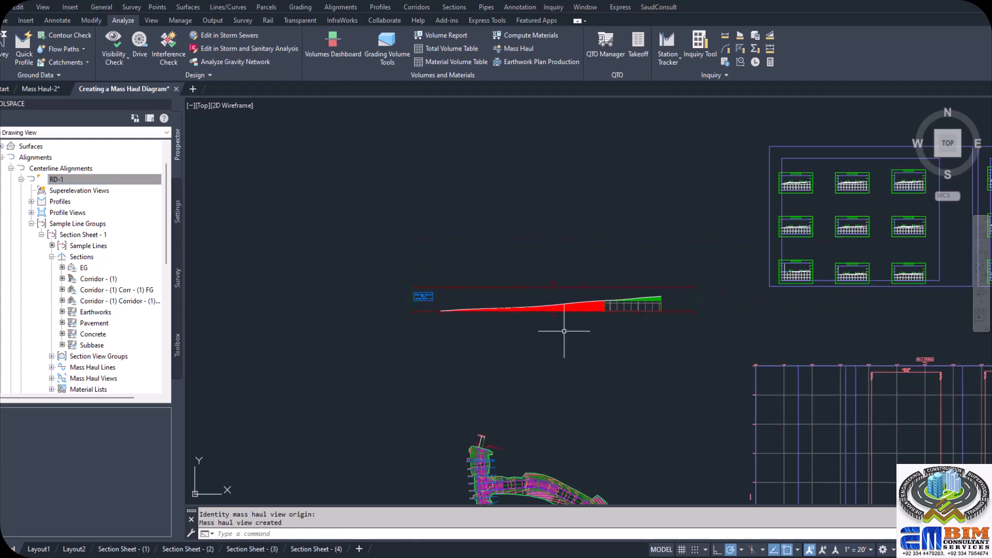
scroll(560, 332, "up", 2)
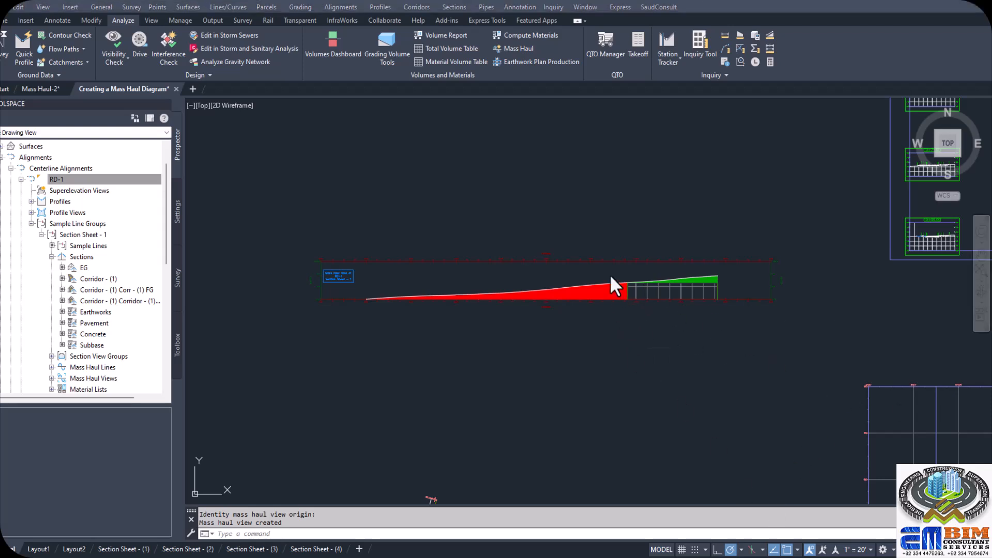
Review the mass haul line's properties, including its source data and balancing options, and close them without changes.
scroll(610, 279, "up", 5)
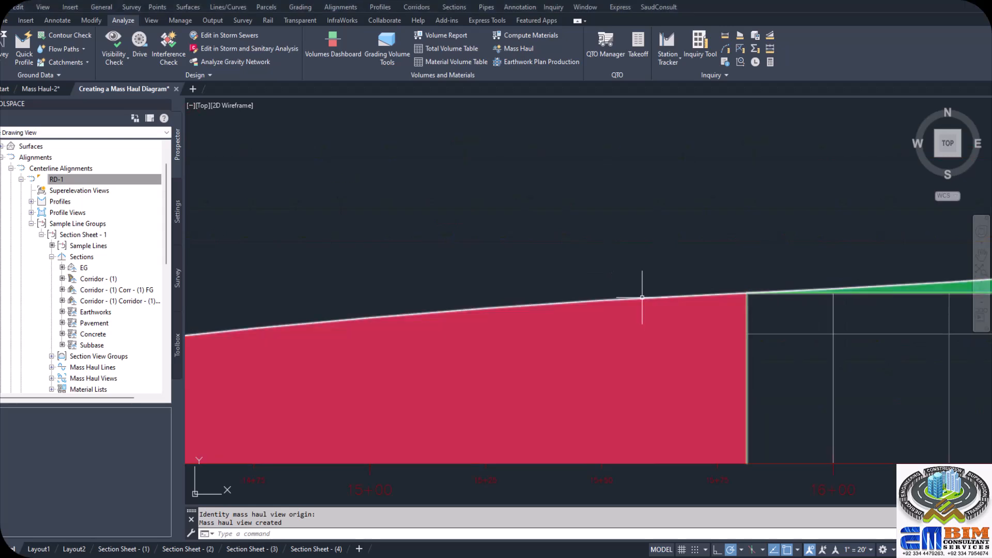
left_click(642, 298)
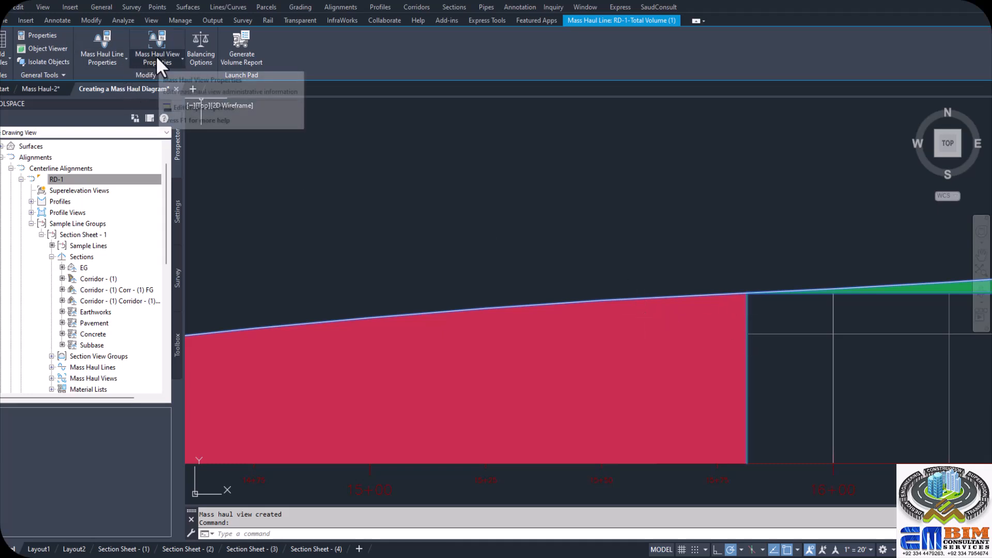
left_click(104, 45)
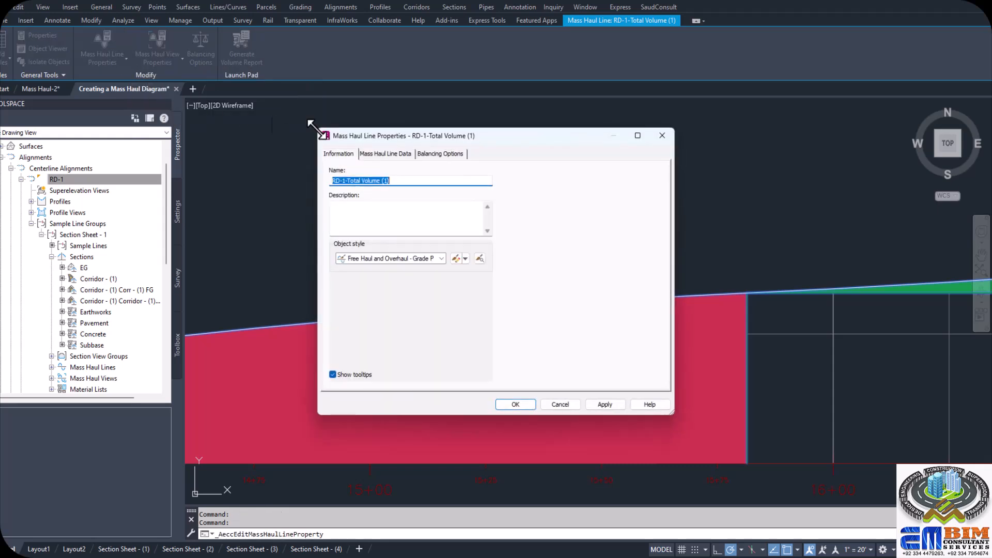
left_click(384, 155)
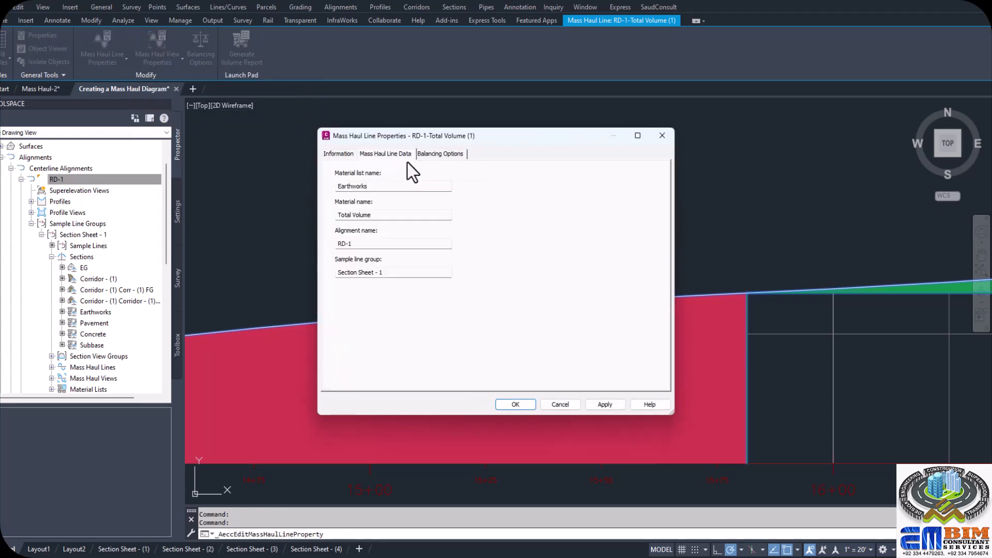
left_click(441, 154)
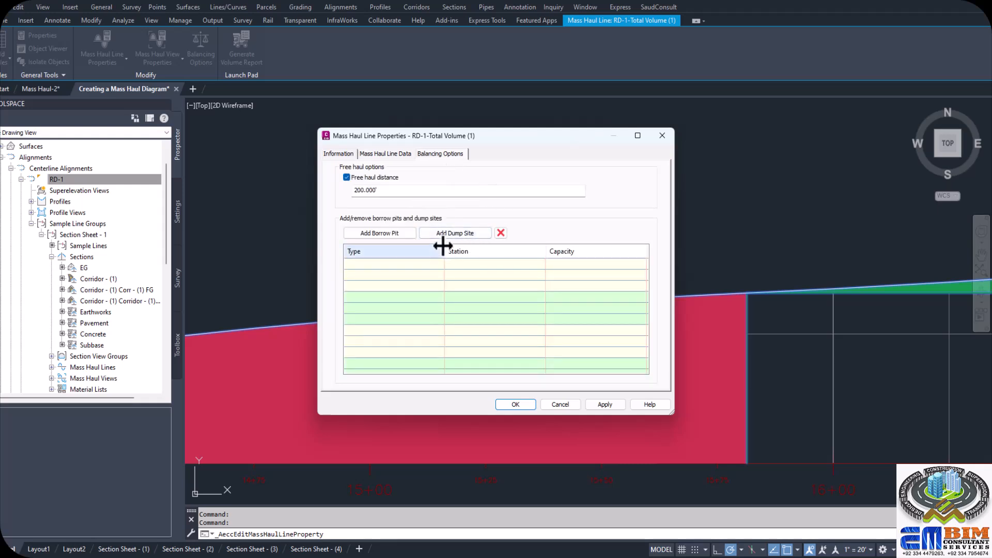
left_click(663, 136)
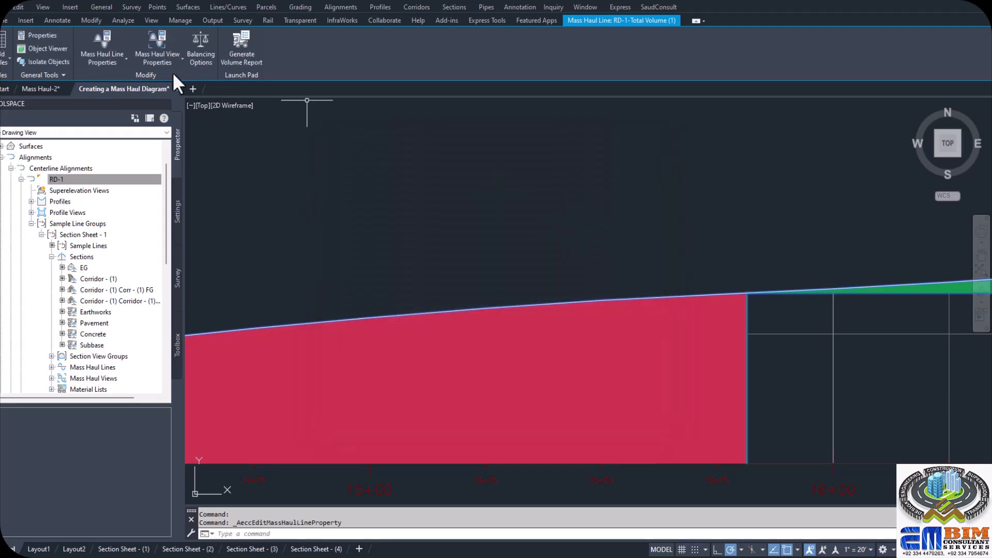
left_click(153, 47)
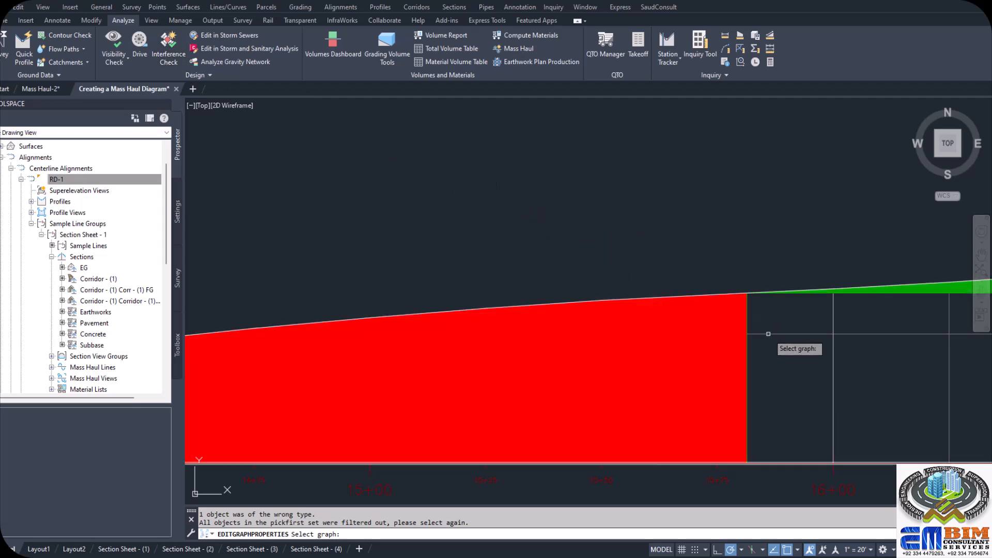
left_click(744, 316)
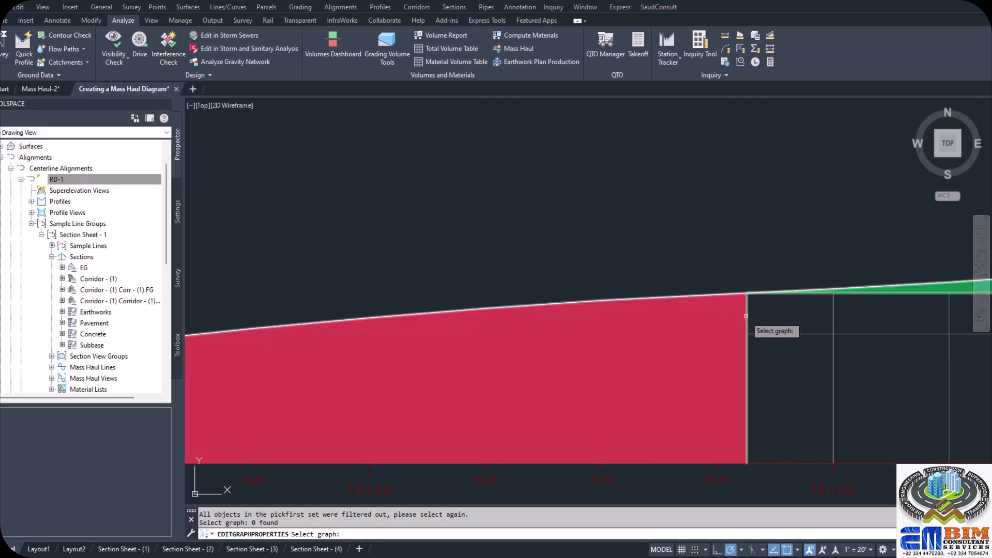
left_click(746, 316)
key("Return")
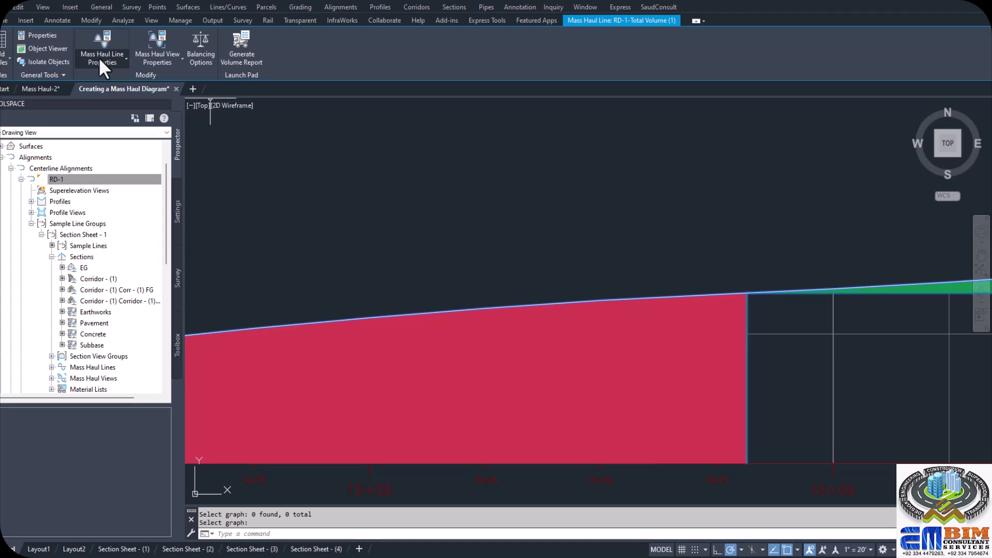
Review the mass haul view's properties, including its mass haul line data and display style, and close them without changes.
left_click(160, 42)
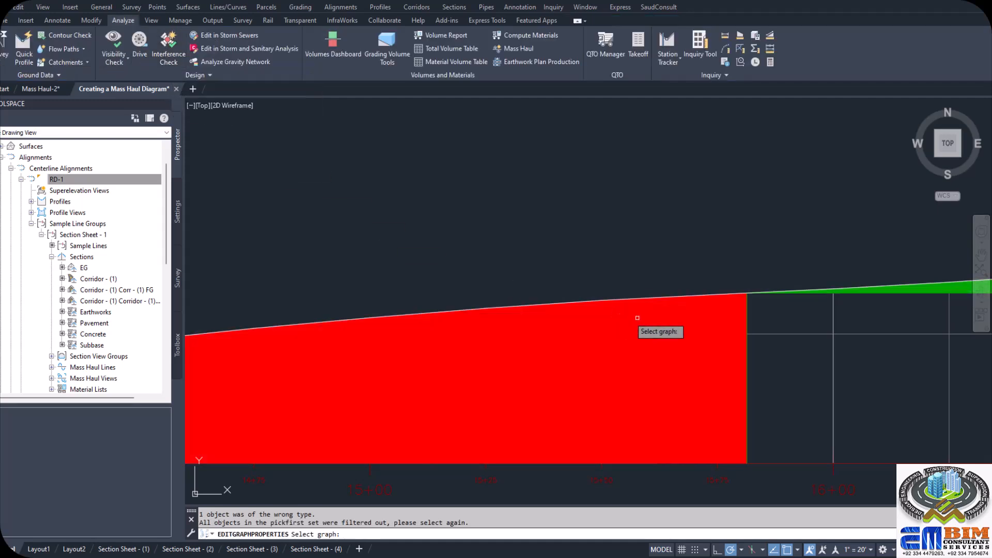
left_click(822, 464)
key("Return")
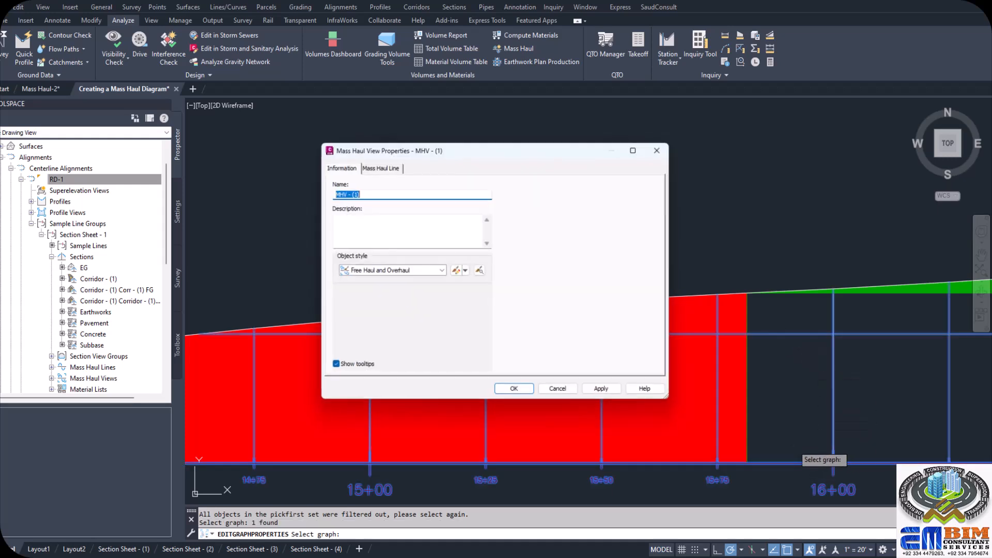
left_click(378, 165)
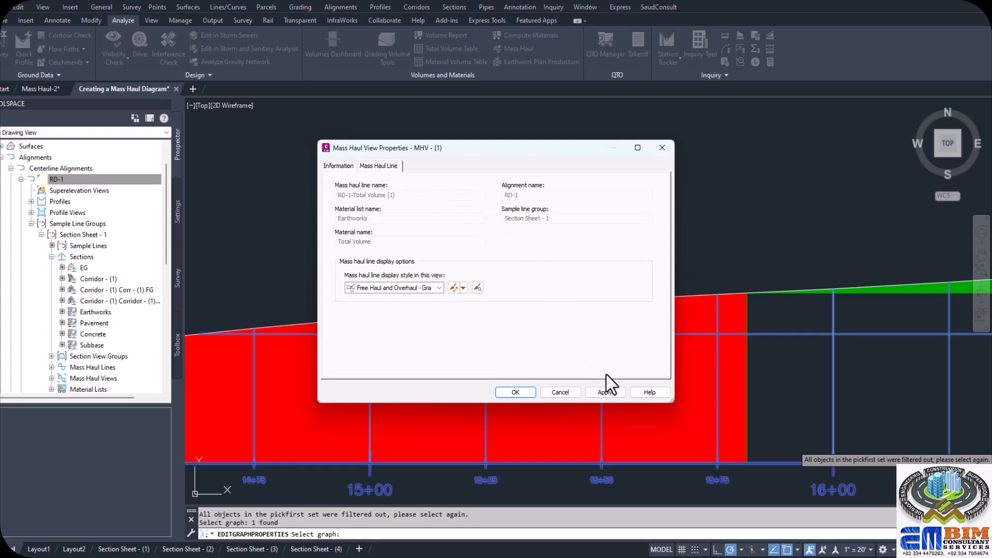
left_click(569, 391)
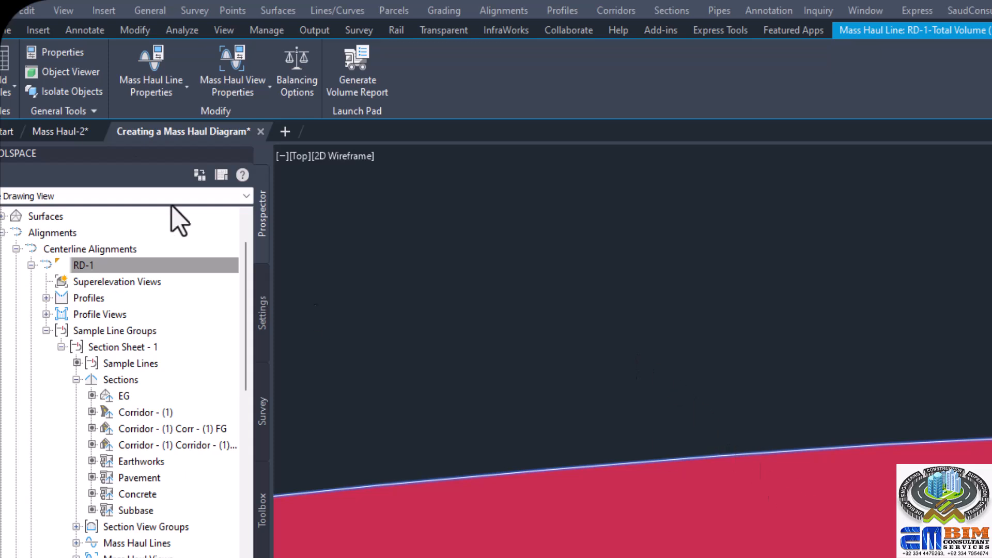
Check the balancing options and source data in the mass haul line's properties, and close them without changes.
left_click(187, 88)
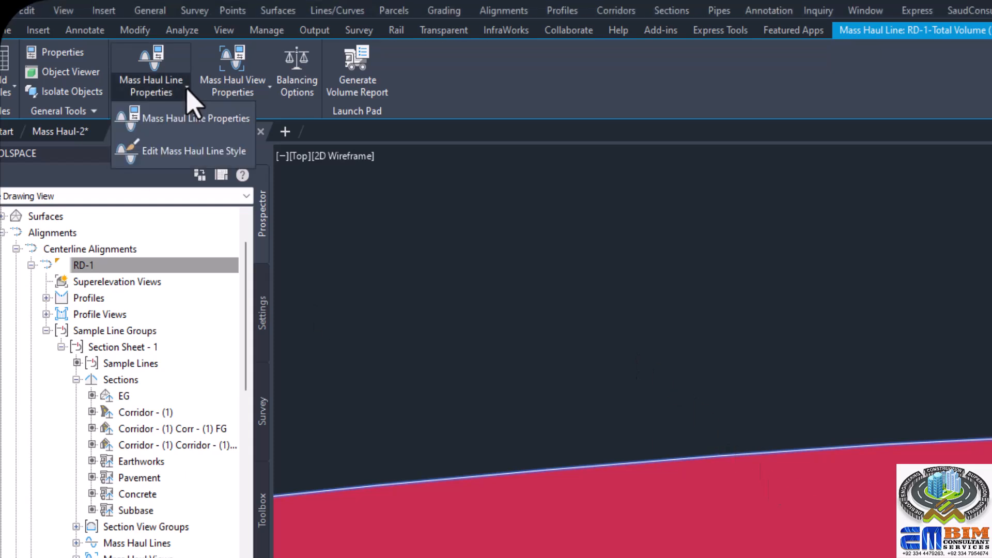
left_click(199, 120)
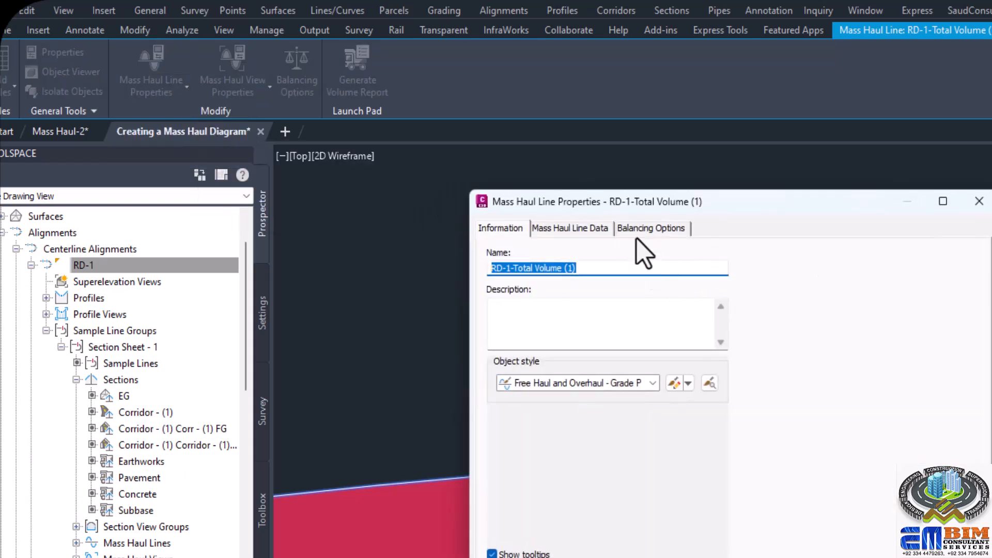
left_click(643, 229)
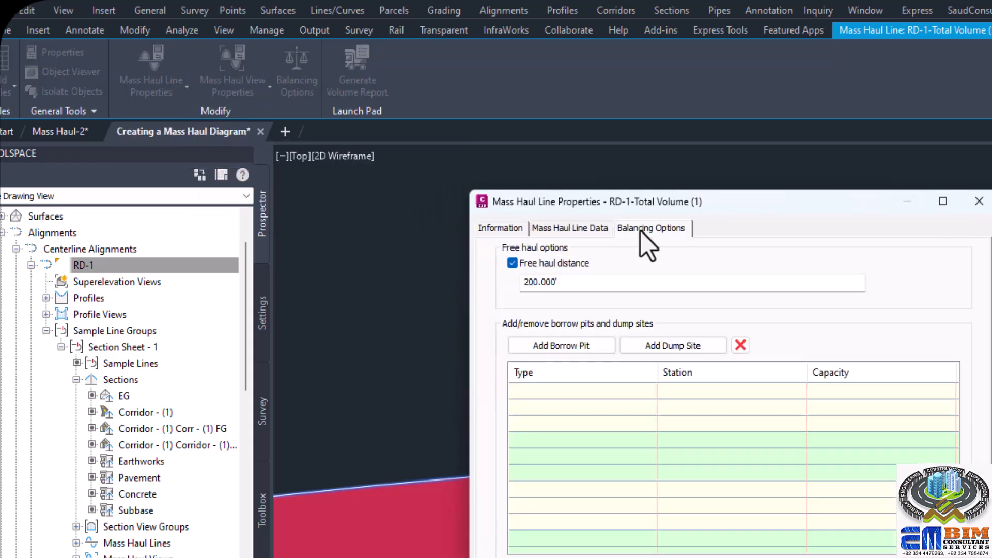
left_click(585, 229)
left_click(977, 202)
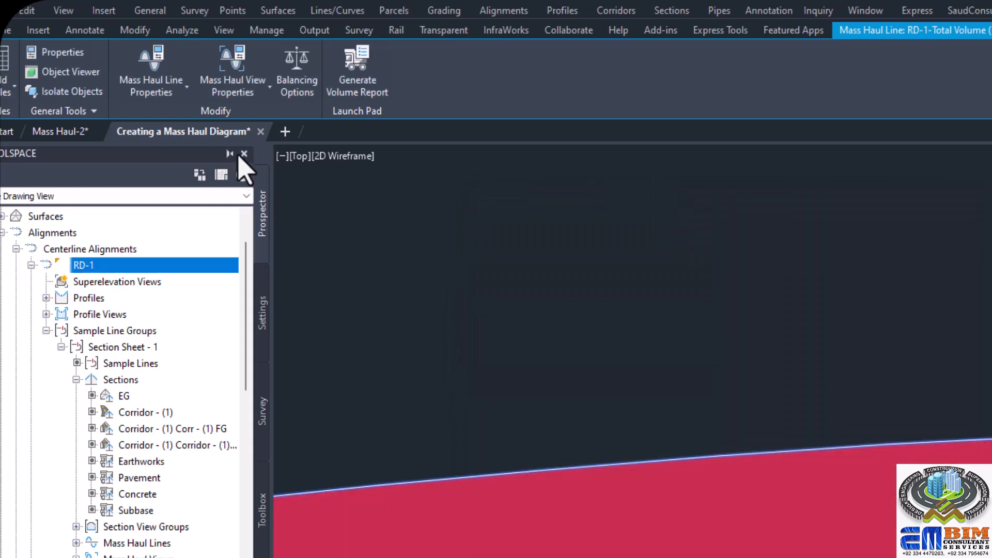
Review the free haul and display settings of the mass haul line's style, and close it without changes.
left_click(187, 87)
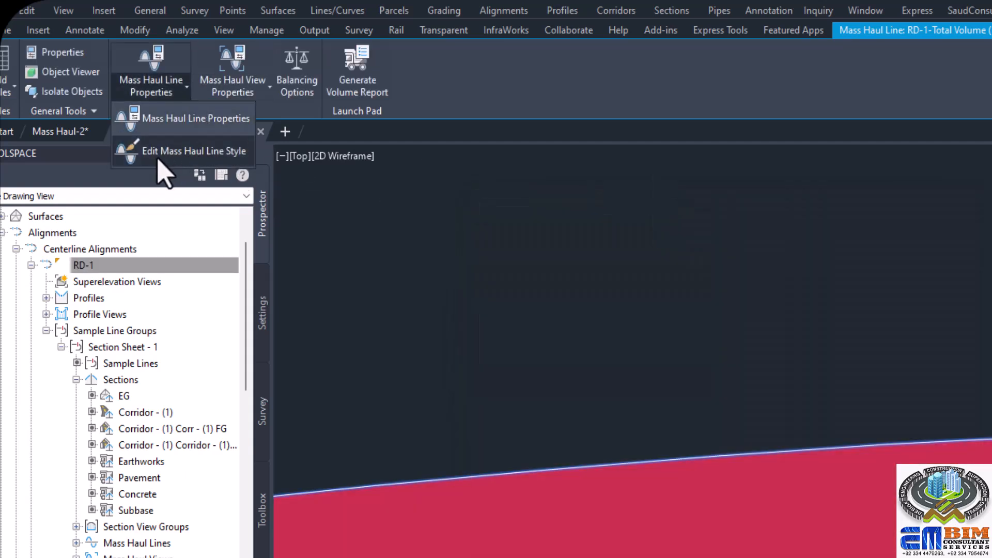
left_click(192, 154)
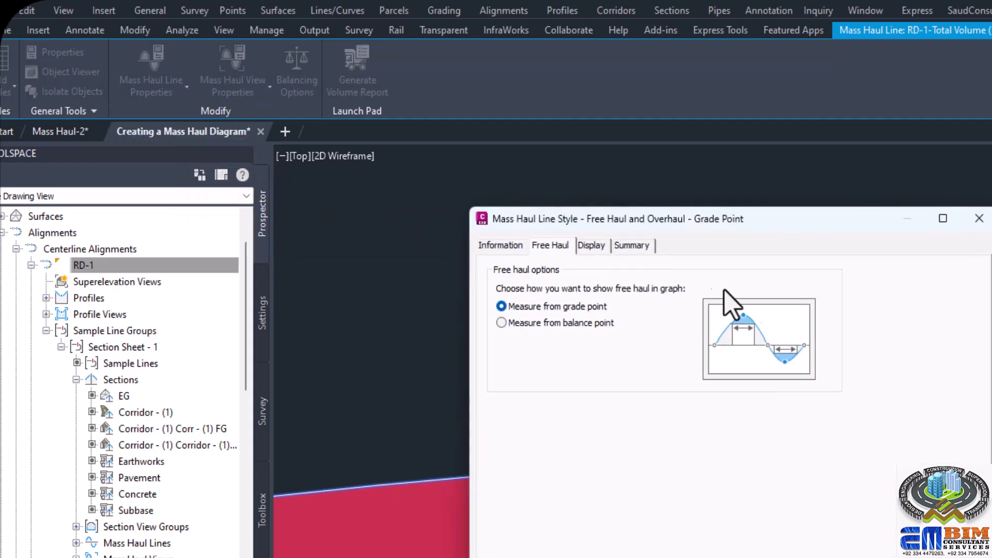
left_click(590, 246)
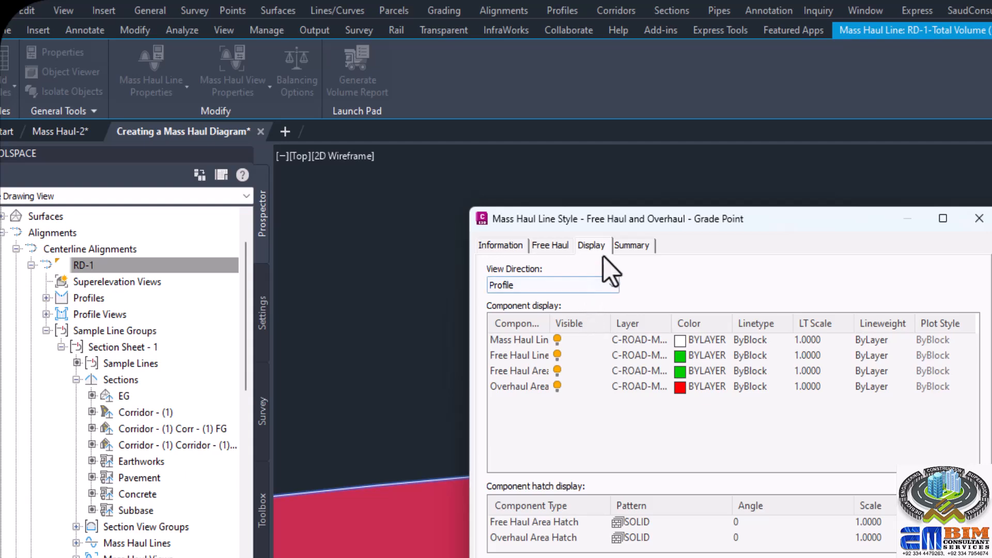
left_click(551, 245)
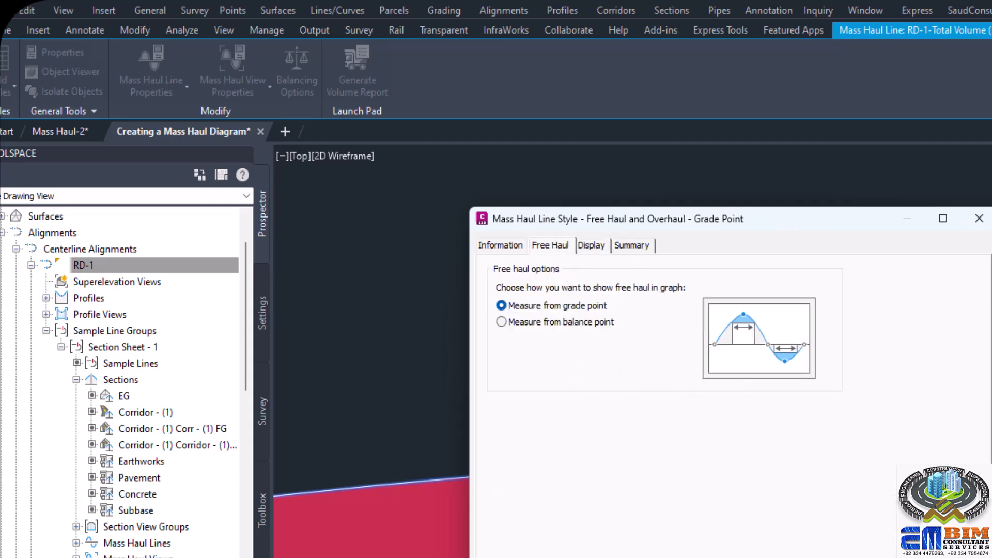
key("Escape")
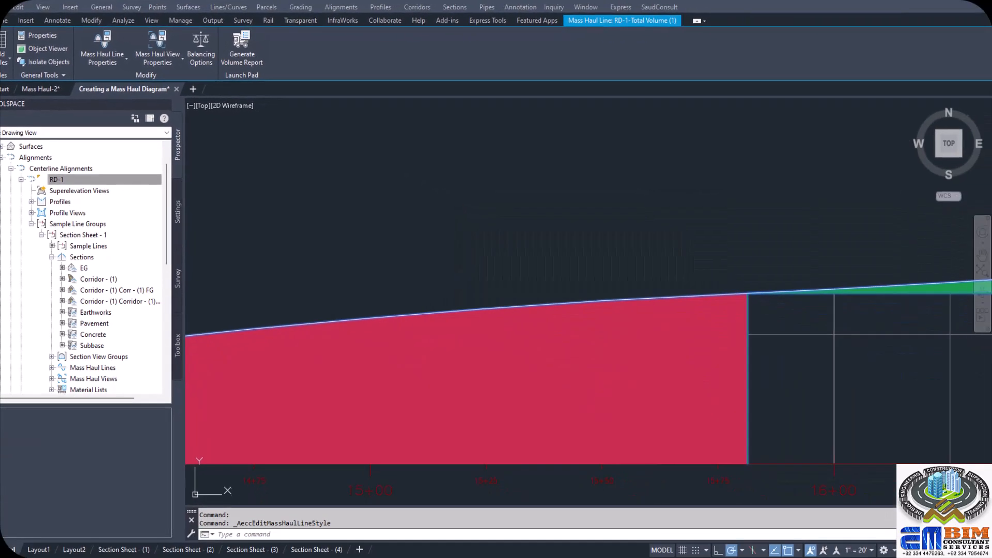
Add a dump site at station 13+00 in the mass haul line's balancing options and apply it.
scroll(737, 356, "down", 3)
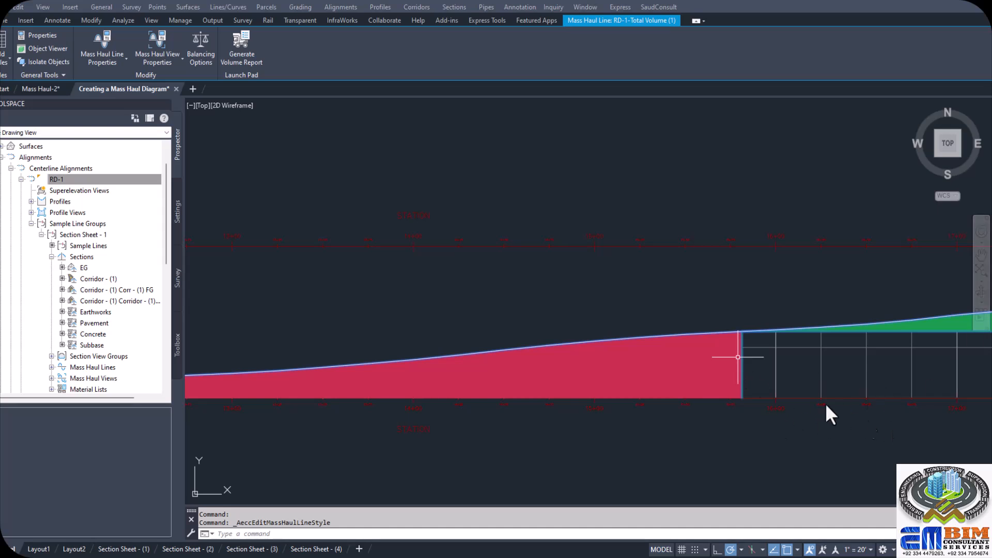
scroll(637, 315, "down", 3)
scroll(630, 321, "up", 3)
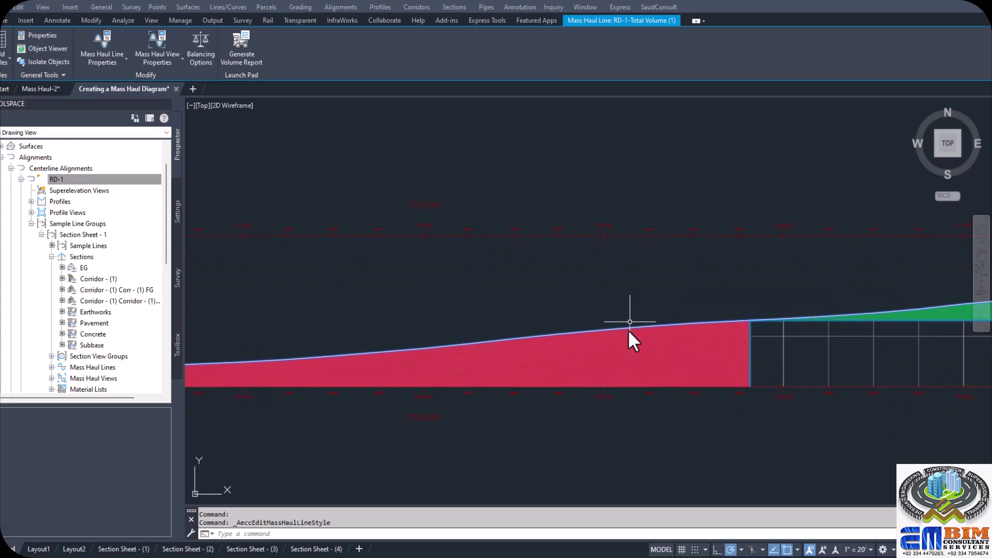
left_click(627, 328)
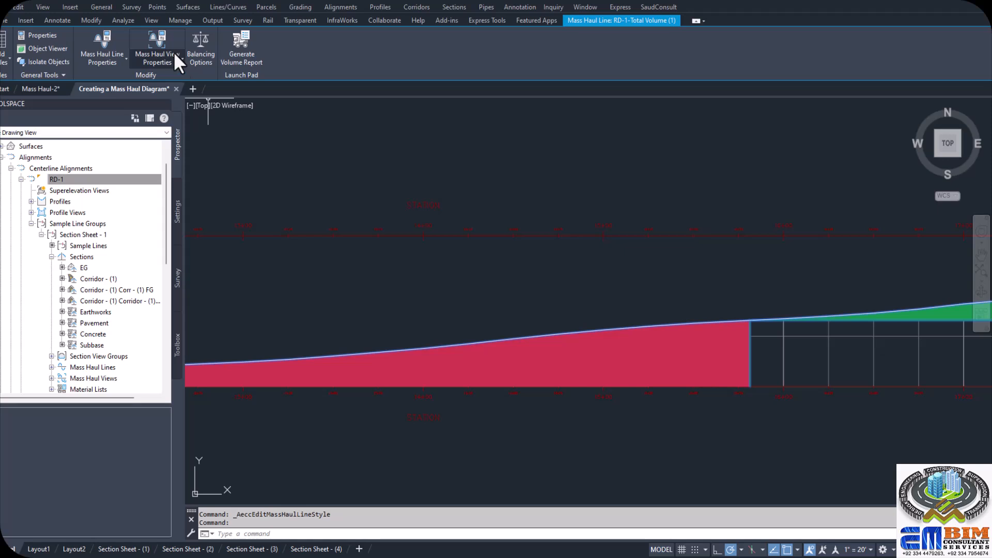
left_click(199, 52)
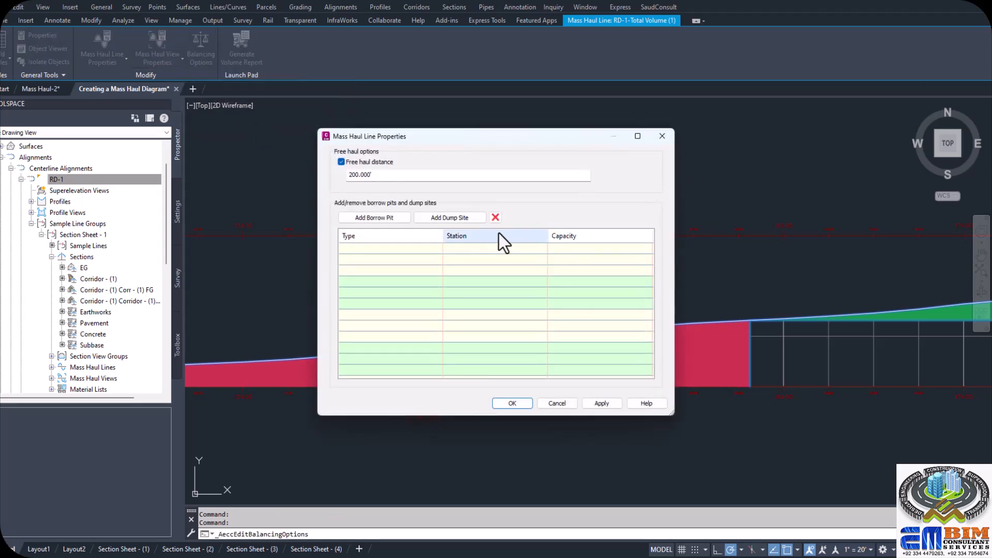
left_click(447, 217)
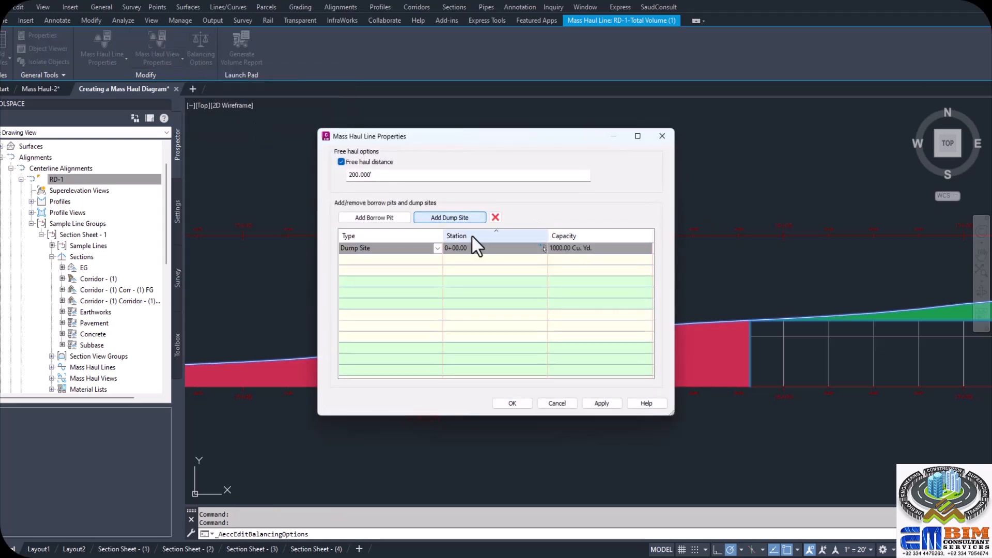
left_click(484, 249)
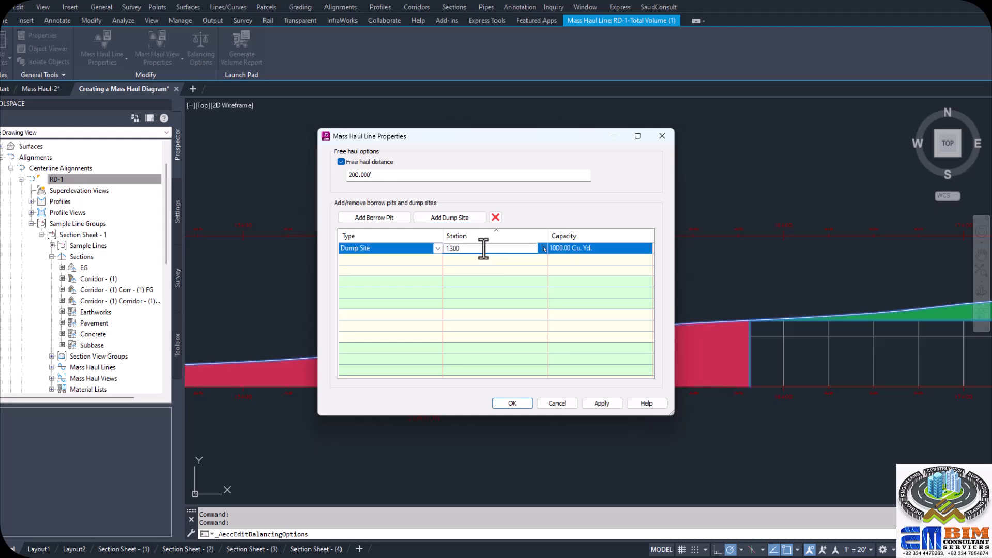
type("1300")
key("Return")
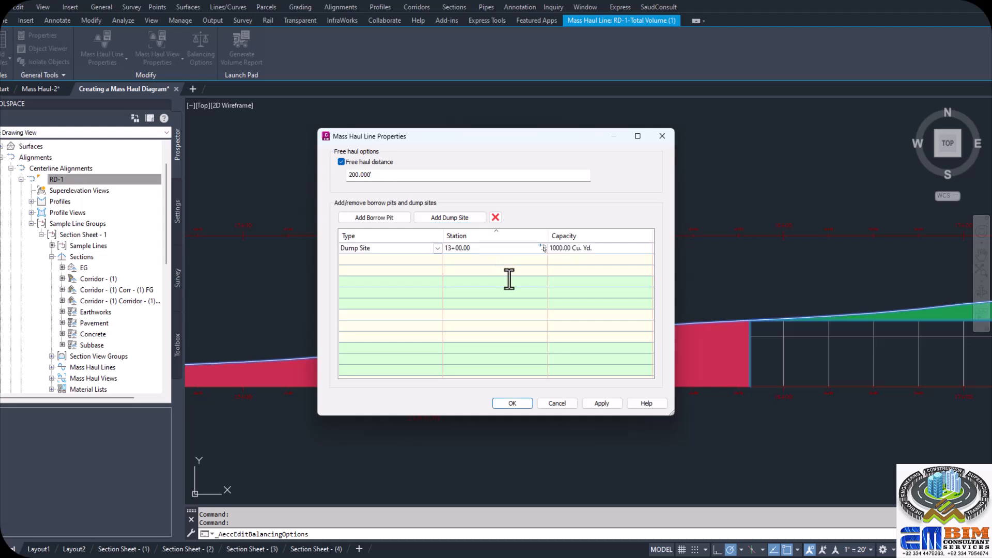
left_click(605, 403)
left_click(510, 402)
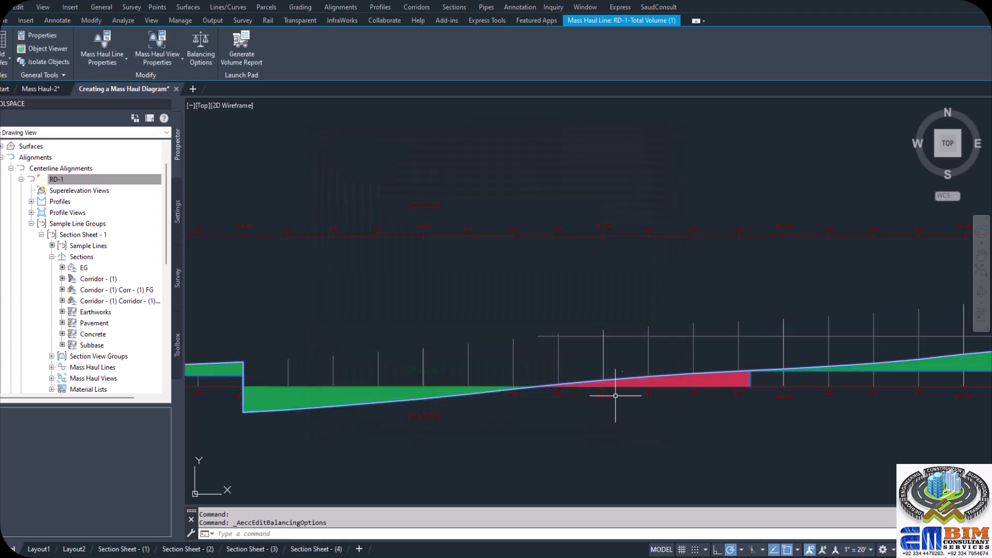
Examine the free haul and overhaul areas along the mass haul line, especially around the dump site at station 13+00.
scroll(623, 398, "down", 2)
scroll(568, 414, "up", 1)
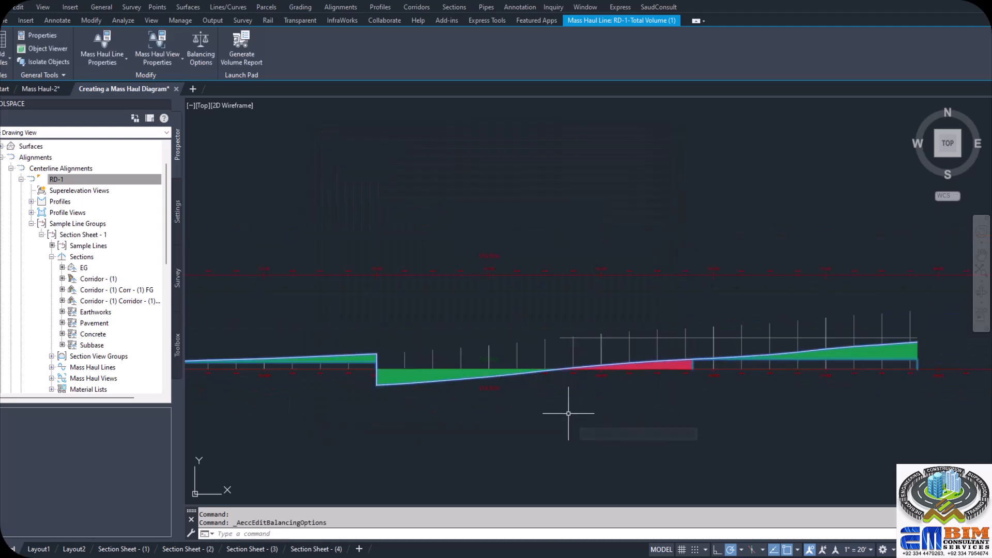
scroll(568, 413, "up", 1)
scroll(656, 382, "up", 3)
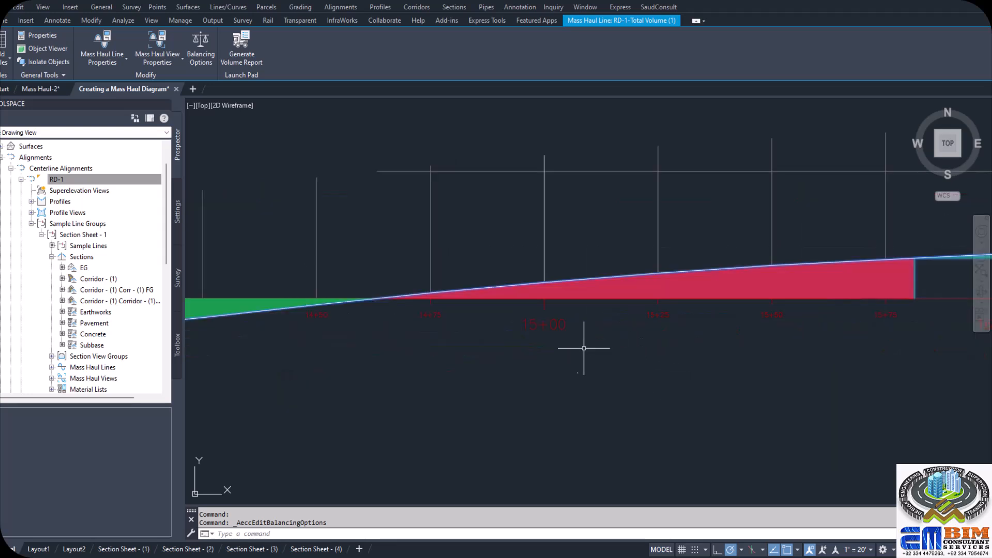
scroll(558, 339, "down", 2)
scroll(516, 341, "down", 2)
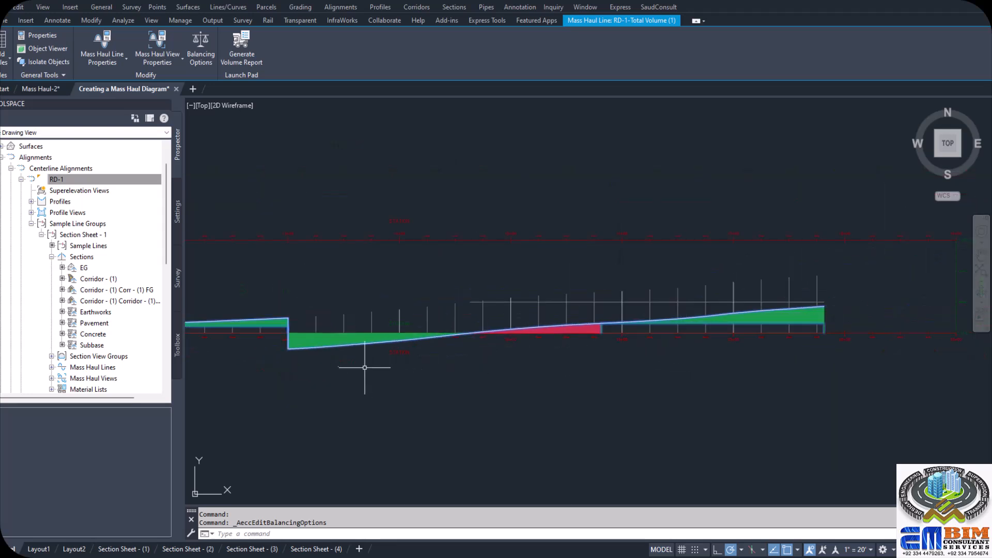
scroll(336, 352, "up", 4)
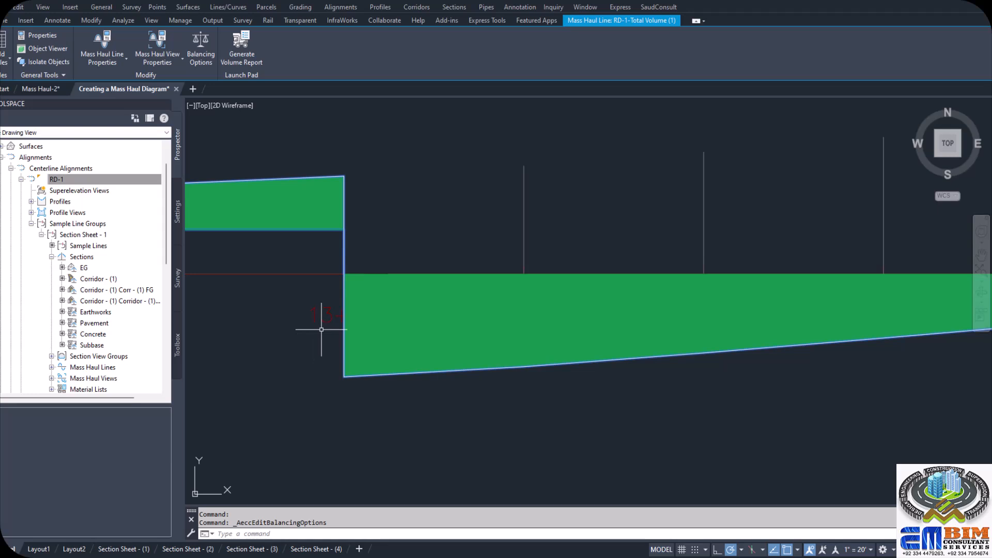
scroll(321, 329, "down", 4)
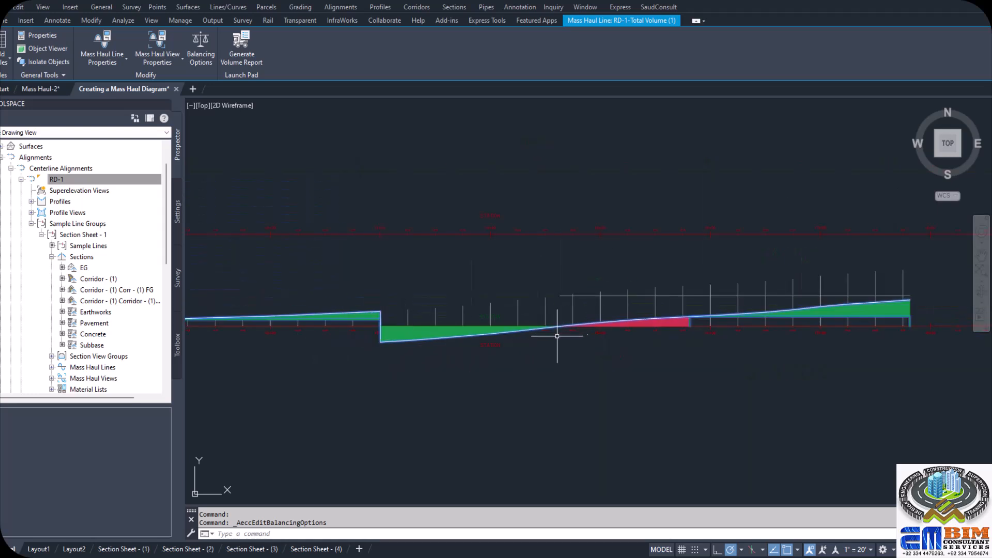